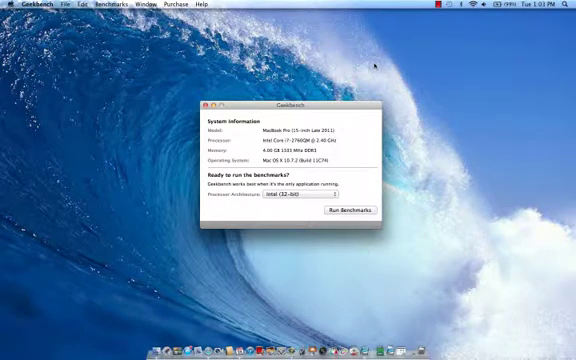
Run the Geekbench benchmarks and wait for the results window to open
left_click(362, 210)
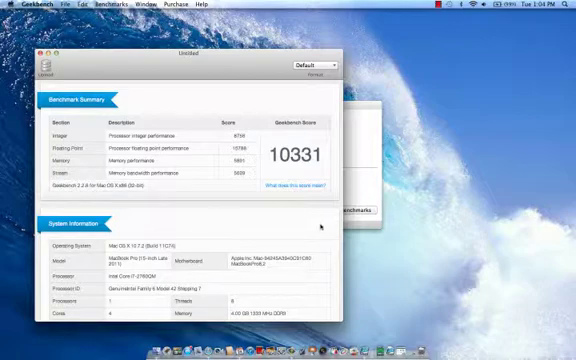
scroll(321, 227, "down", 2)
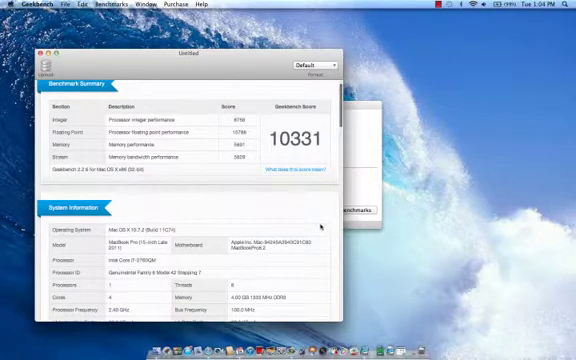
scroll(321, 227, "down", 1)
scroll(321, 226, "down", 2)
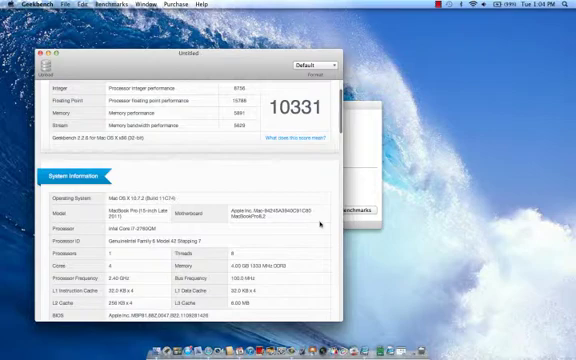
scroll(320, 224, "down", 2)
scroll(320, 224, "down", 2)
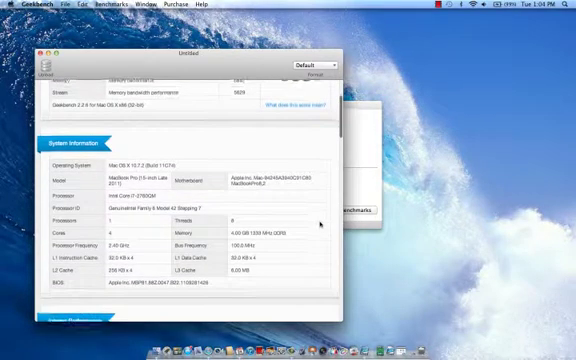
scroll(320, 223, "down", 2)
scroll(320, 222, "down", 1)
scroll(320, 220, "down", 1)
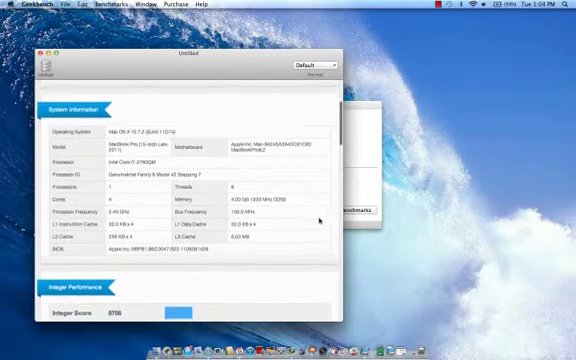
scroll(320, 220, "down", 1)
scroll(320, 220, "down", 3)
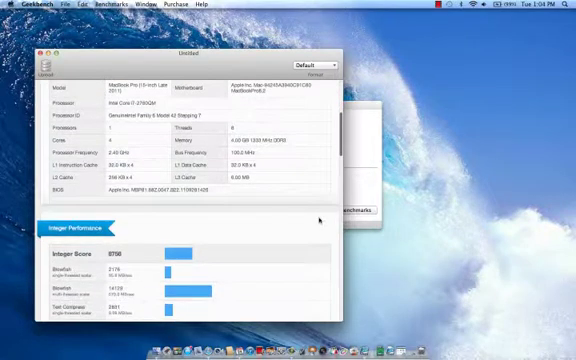
scroll(320, 220, "down", 1)
scroll(320, 220, "down", 2)
scroll(320, 219, "down", 2)
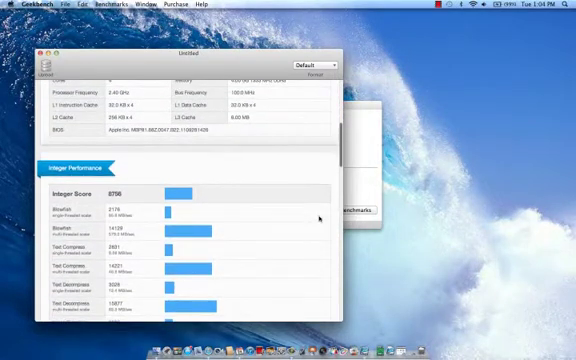
scroll(320, 219, "down", 1)
scroll(320, 219, "down", 2)
scroll(320, 218, "down", 1)
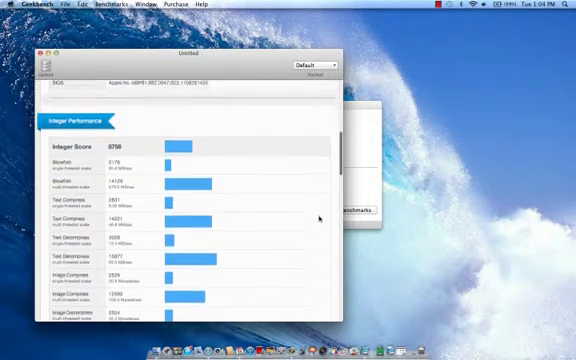
scroll(320, 218, "down", 3)
scroll(320, 218, "up", 1)
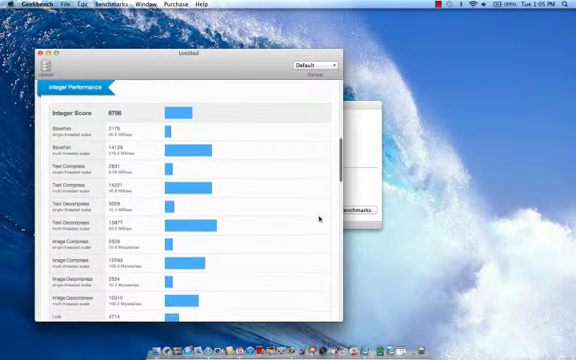
scroll(320, 218, "down", 3)
scroll(320, 218, "down", 2)
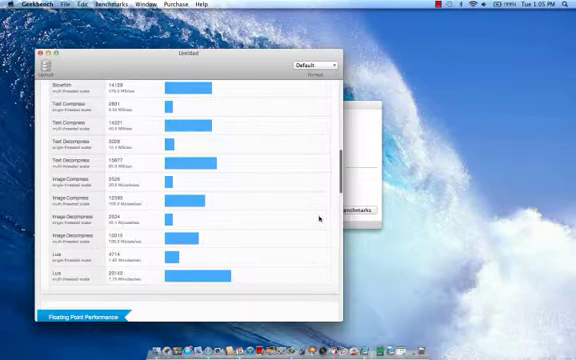
scroll(320, 218, "down", 3)
scroll(320, 218, "down", 3)
scroll(320, 218, "down", 3)
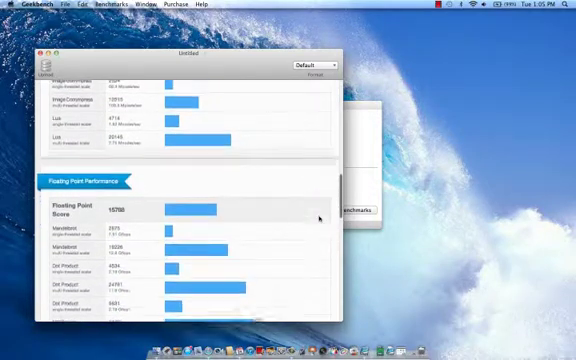
scroll(320, 218, "down", 1)
scroll(320, 218, "down", 2)
scroll(320, 218, "down", 1)
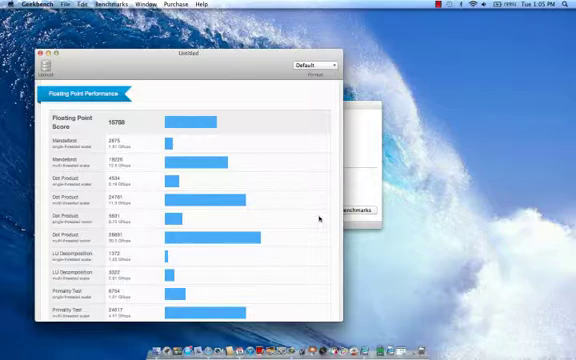
scroll(320, 218, "down", 1)
scroll(320, 218, "down", 1)
scroll(320, 218, "down", 1)
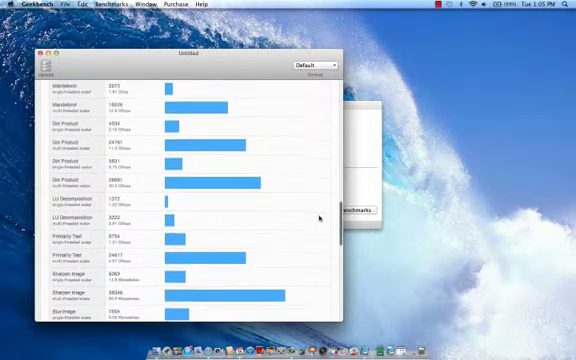
scroll(320, 218, "down", 2)
scroll(320, 218, "down", 1)
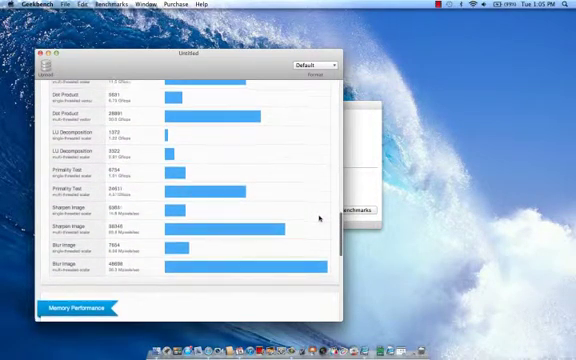
scroll(320, 218, "down", 2)
scroll(320, 218, "down", 1)
scroll(320, 218, "down", 2)
scroll(320, 218, "down", 1)
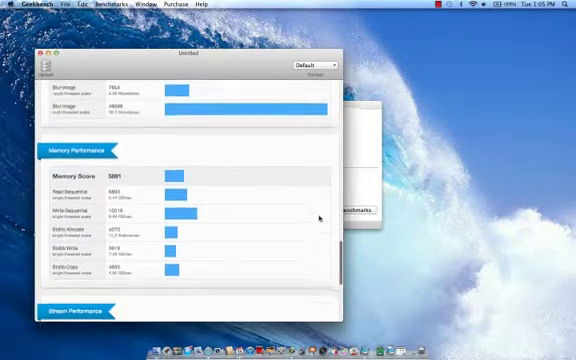
scroll(320, 218, "down", 1)
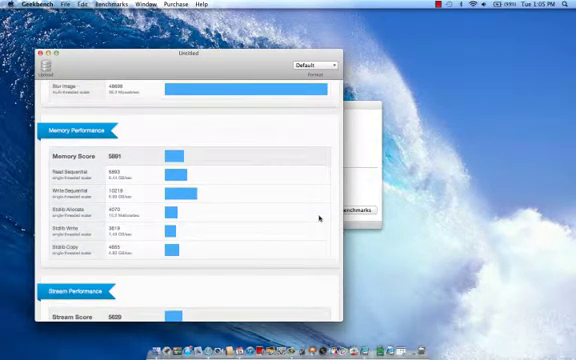
scroll(320, 218, "down", 1)
scroll(320, 218, "down", 3)
scroll(320, 218, "down", 2)
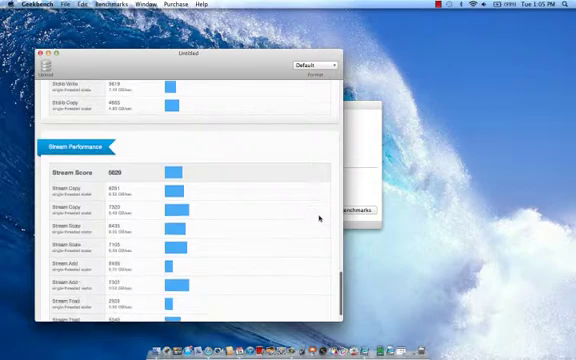
scroll(320, 218, "down", 2)
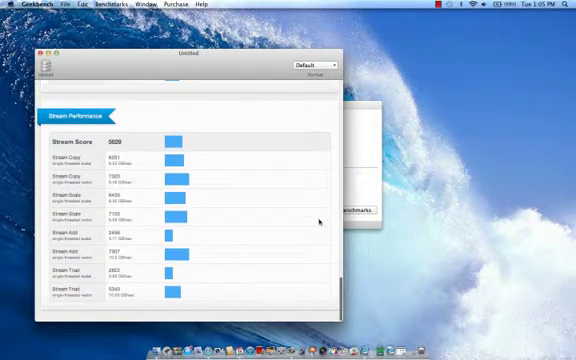
scroll(320, 222, "up", 1)
scroll(320, 222, "up", 5)
scroll(320, 222, "up", 3)
scroll(320, 222, "up", 5)
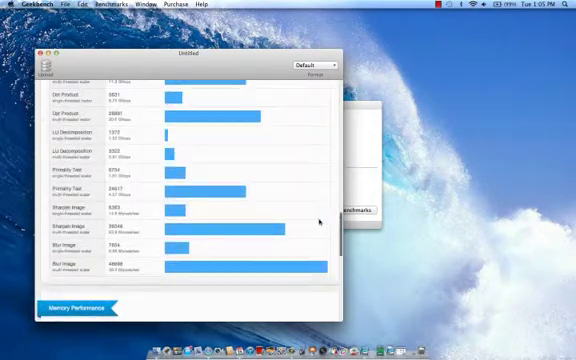
scroll(320, 222, "up", 5)
scroll(320, 222, "up", 1)
scroll(320, 222, "up", 8)
scroll(320, 222, "up", 2)
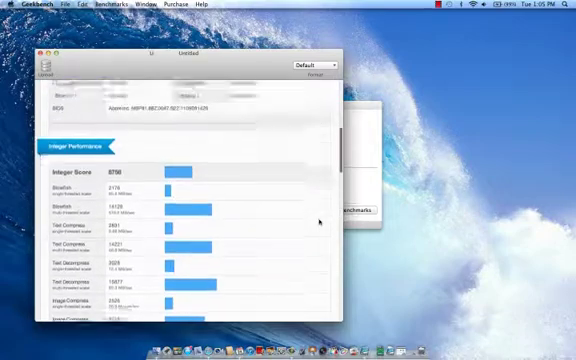
scroll(320, 222, "up", 10)
scroll(320, 222, "up", 5)
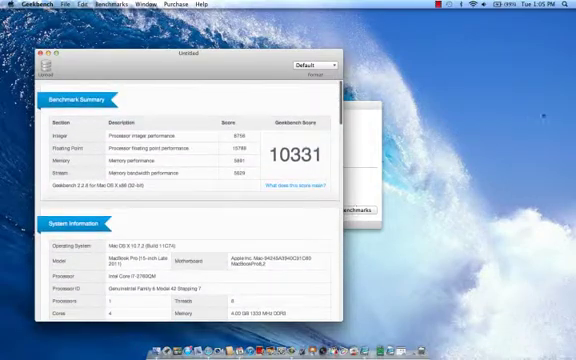
Review the Memory (5891) and Stream (5629) results, returning to the 10331 summary
left_click(438, 4)
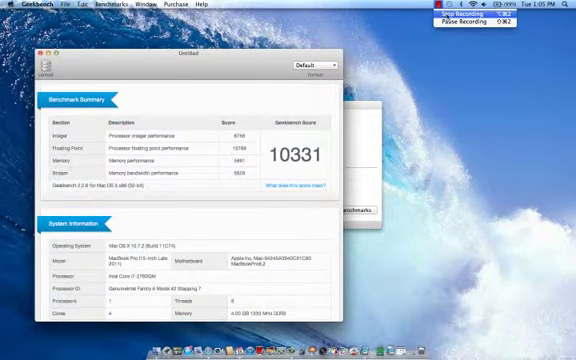